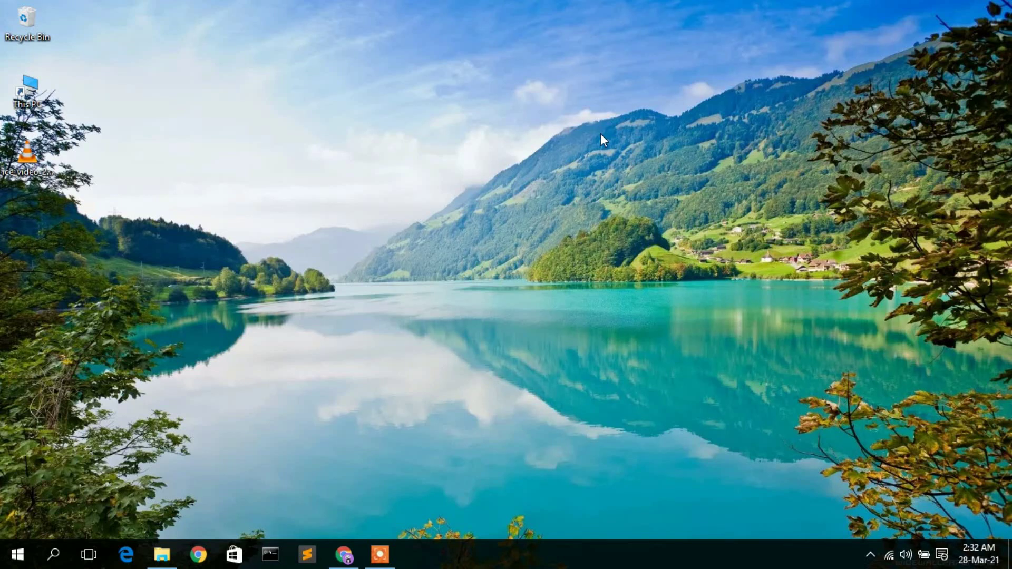
Open a new Google Chrome window from the taskbar profile icon
{"action": "left_click", "coordinate": [344, 556]}
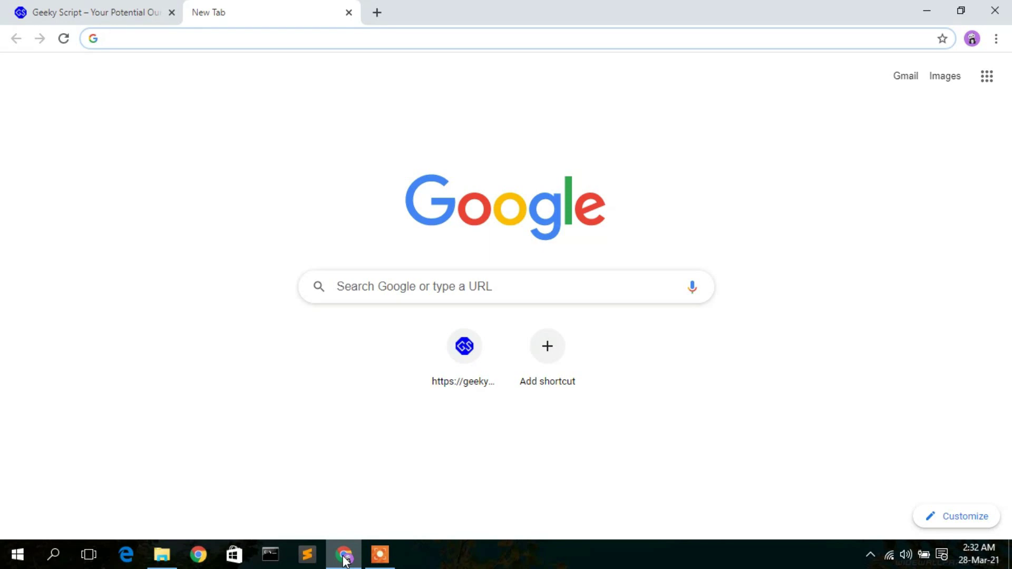
Search Google for 'audacity download windows 10' and open the Download Audacity for Windows result
{"action": "type", "text": "audacity"}
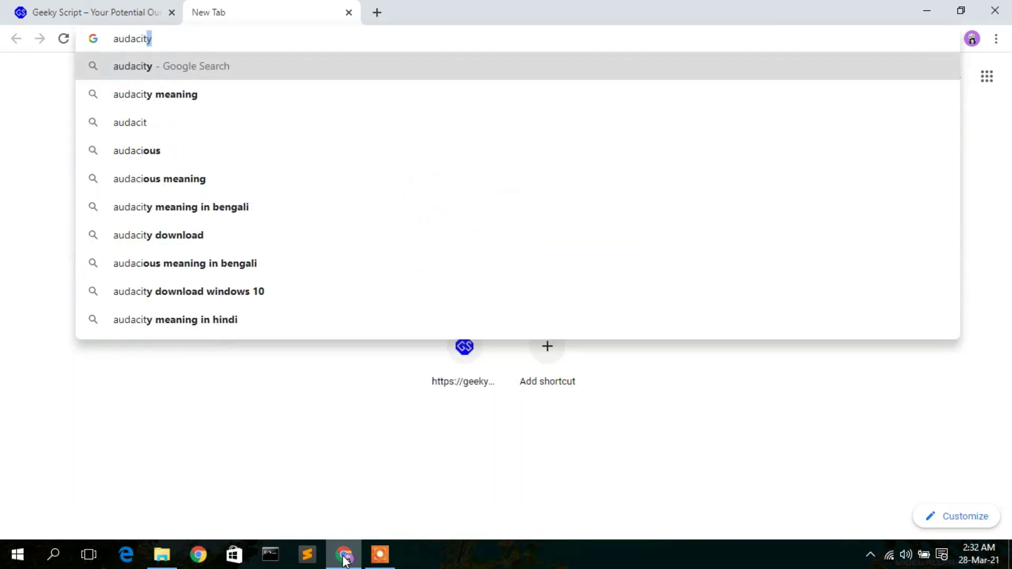
{"action": "type", "text": " down"}
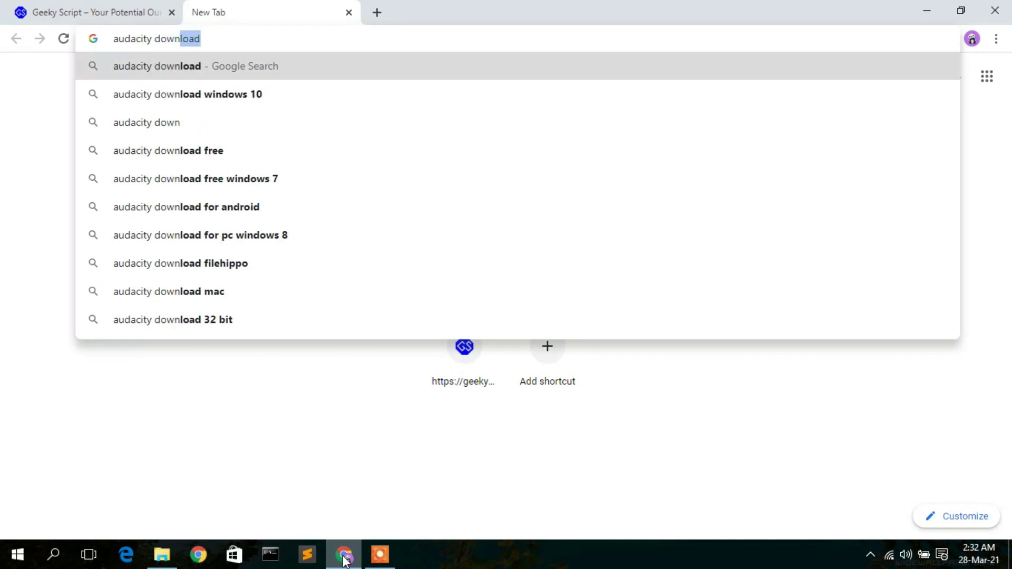
{"action": "key", "text": "Down"}
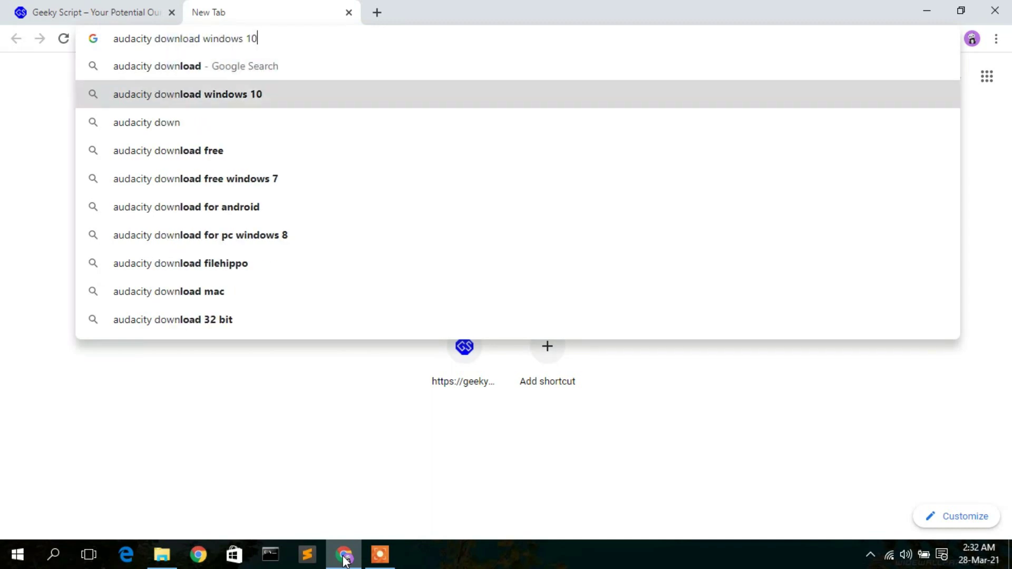
{"action": "key", "text": "Return"}
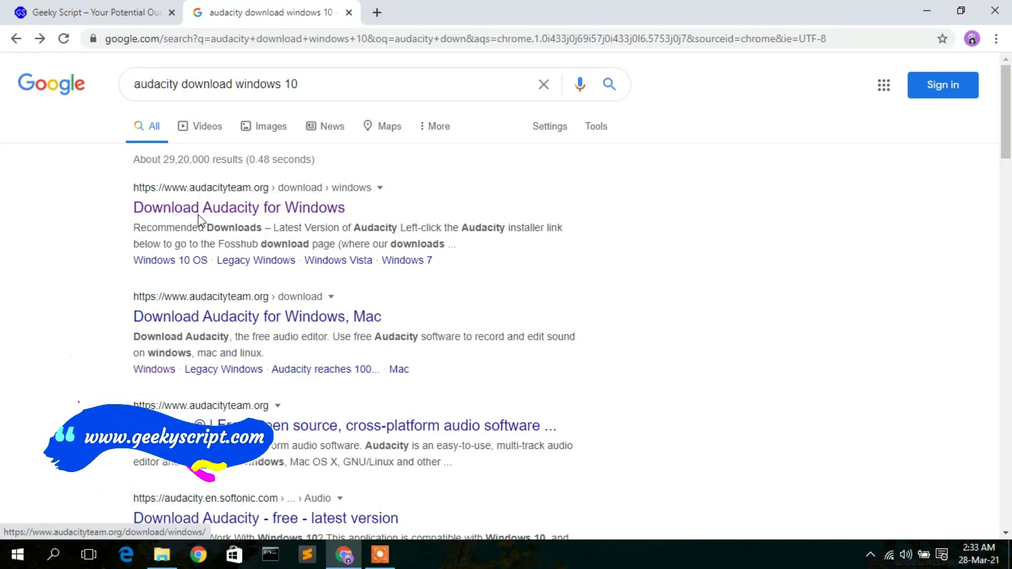
{"action": "left_click", "coordinate": [250, 213]}
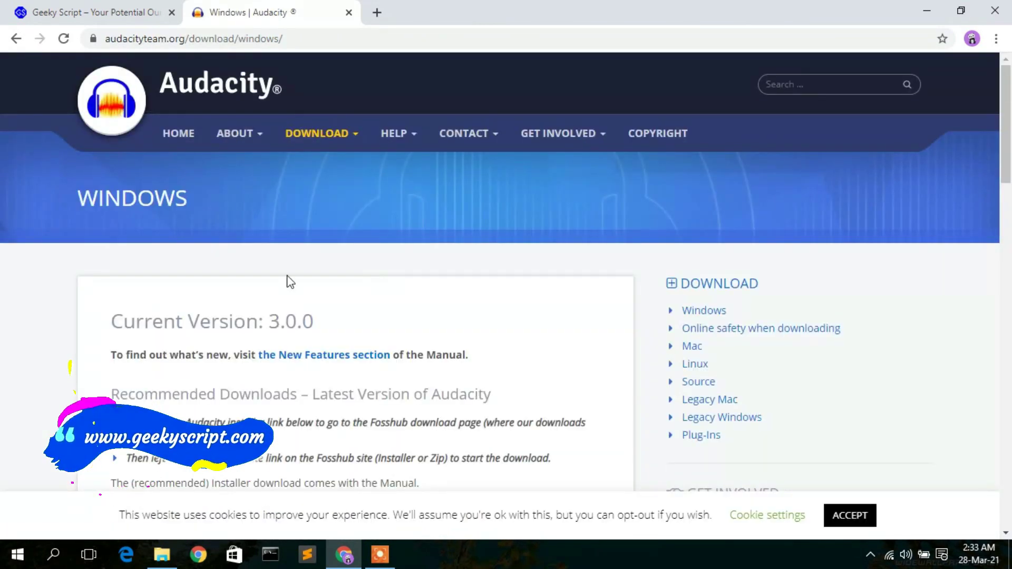
Confirm the page lists Current Version 3.0.0 by highlighting the heading and version number
{"action": "scroll", "coordinate": [352, 230], "scroll_direction": "down", "scroll_amount": 2}
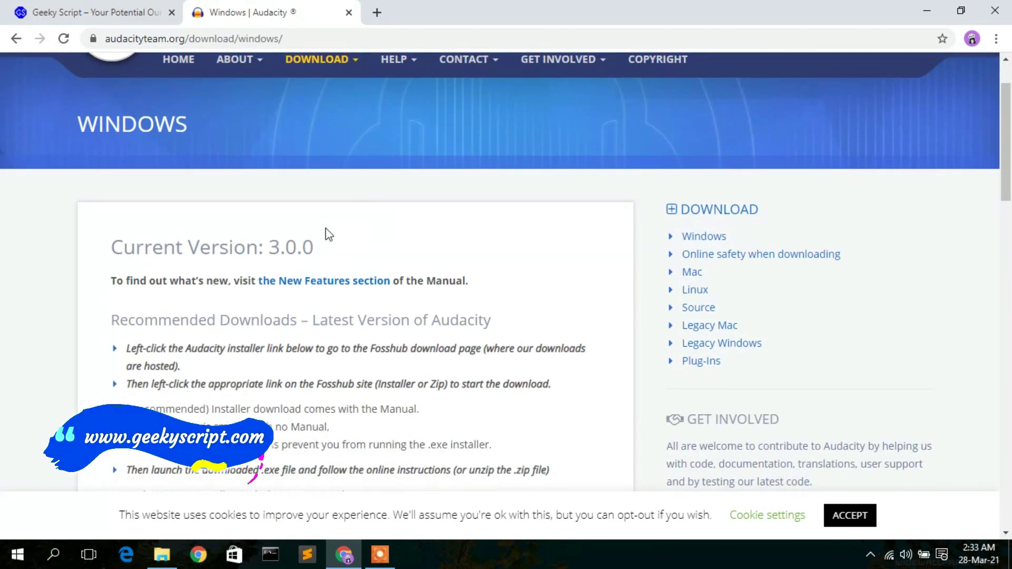
{"action": "scroll", "coordinate": [348, 238], "scroll_direction": "up", "scroll_amount": 2}
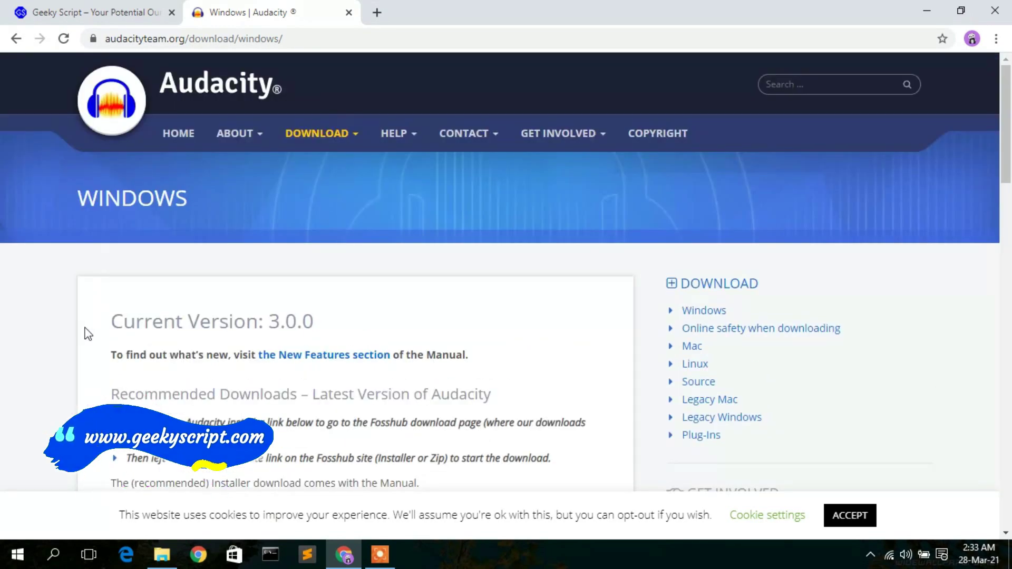
{"action": "left_click_drag", "start_coordinate": [109, 322], "coordinate": [340, 323]}
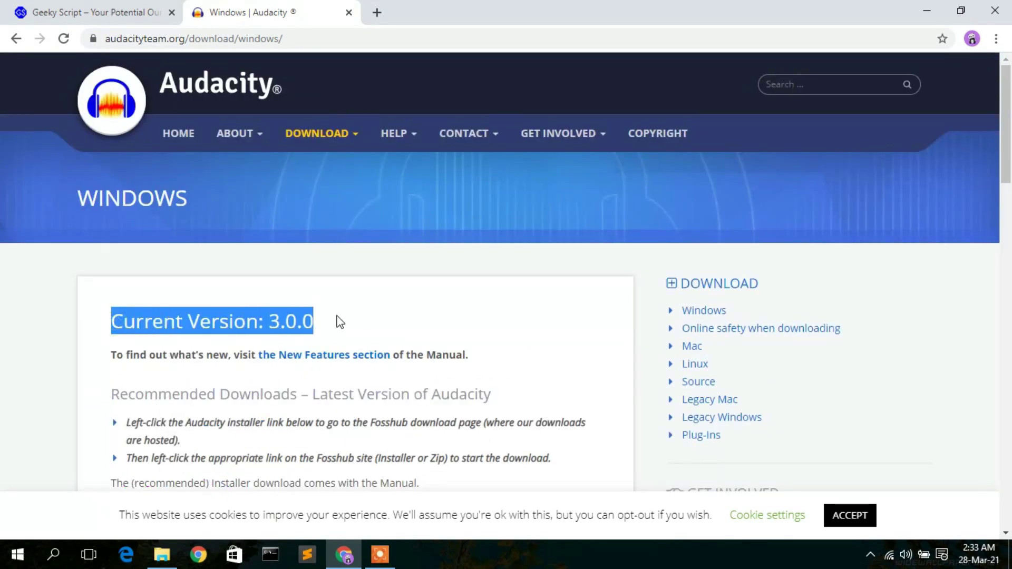
{"action": "left_click", "coordinate": [340, 323]}
{"action": "scroll", "coordinate": [249, 273], "scroll_direction": "down", "scroll_amount": 2}
{"action": "left_click_drag", "start_coordinate": [266, 252], "coordinate": [281, 248]}
Scroll down to the 'Audacity 3.0.0 installer' link and follow it to FossHub
{"action": "scroll", "coordinate": [314, 257], "scroll_direction": "down", "scroll_amount": 1}
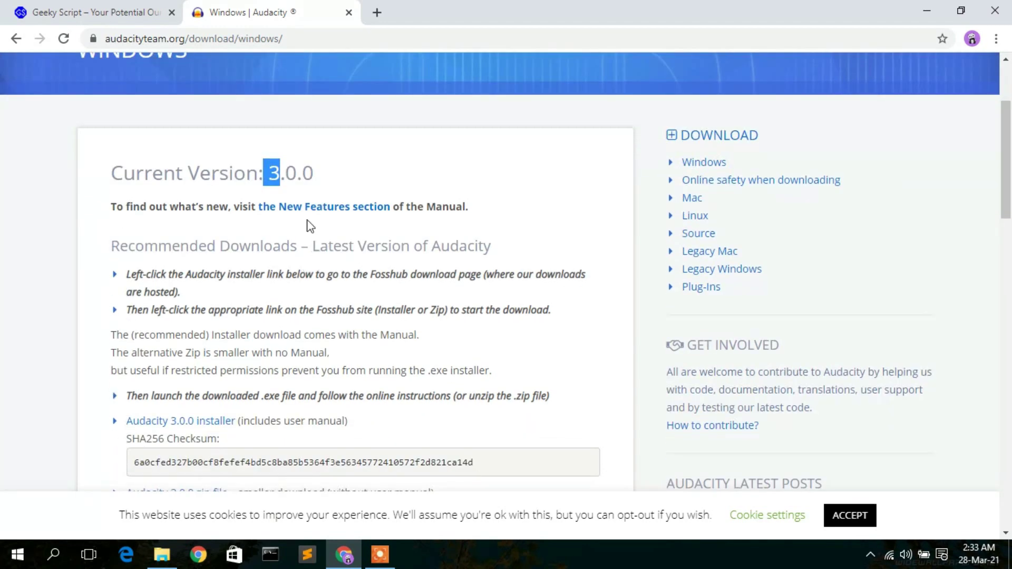
{"action": "scroll", "coordinate": [343, 204], "scroll_direction": "down", "scroll_amount": 3}
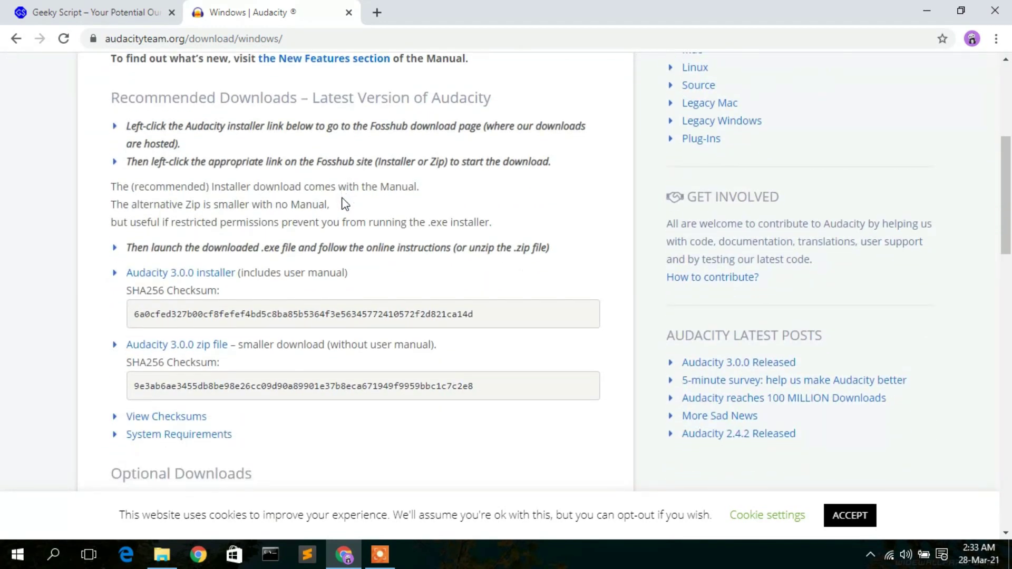
{"action": "scroll", "coordinate": [343, 204], "scroll_direction": "down", "scroll_amount": 1}
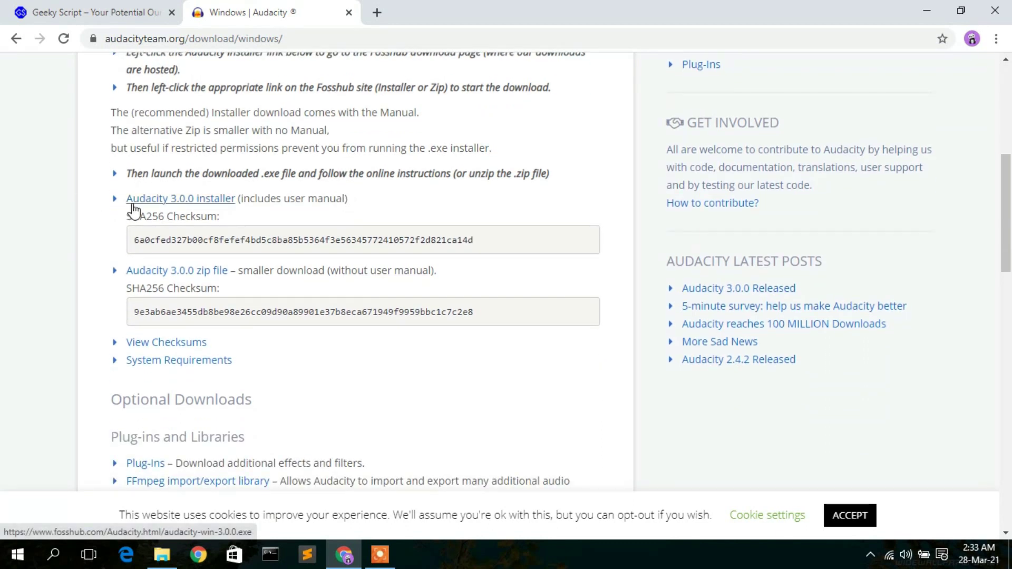
{"action": "left_click", "coordinate": [188, 201]}
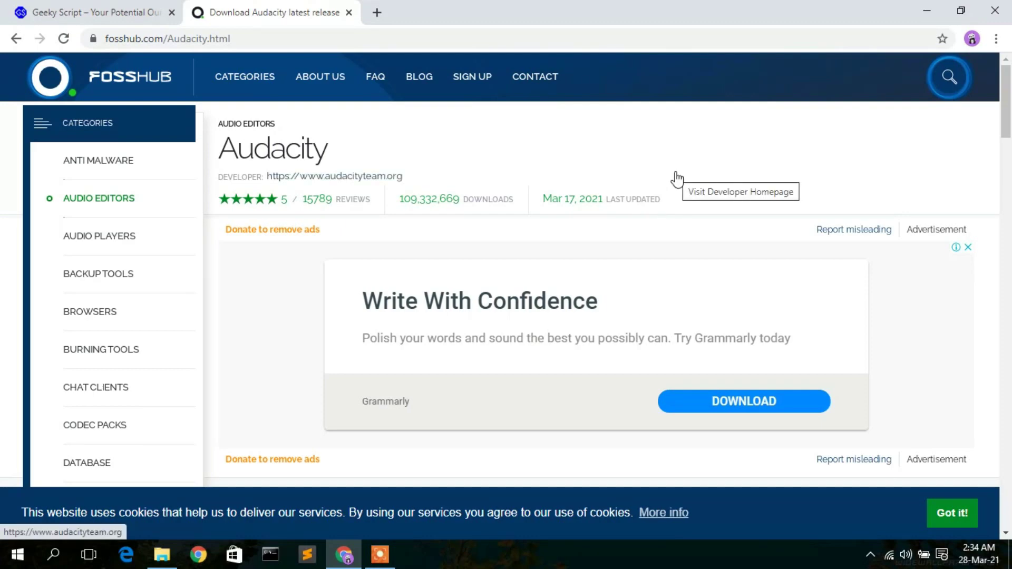
Start downloading the Audacity Windows Installer from FossHub's download table
{"action": "scroll", "coordinate": [675, 177], "scroll_direction": "down", "scroll_amount": 7}
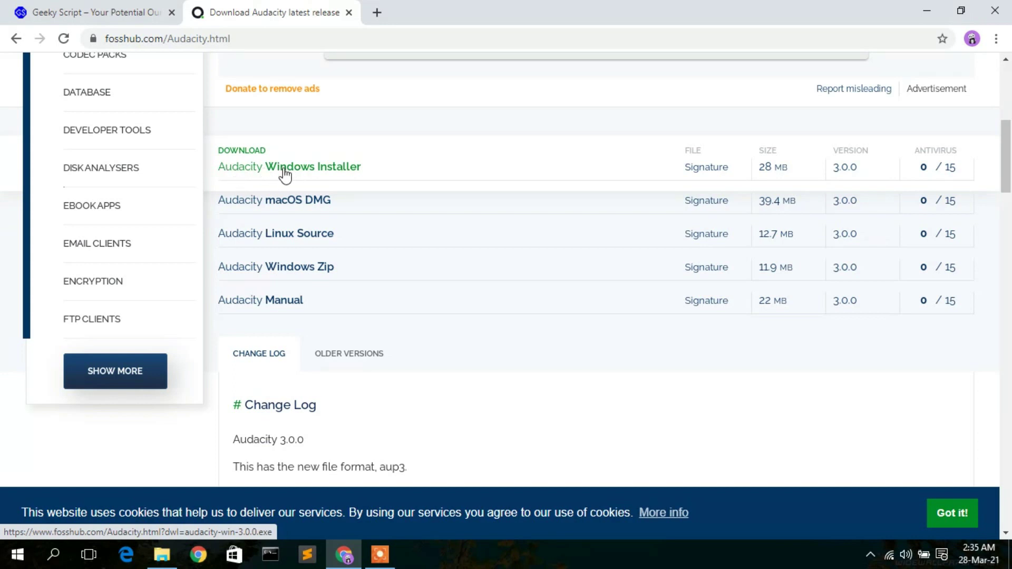
{"action": "left_click", "coordinate": [323, 165]}
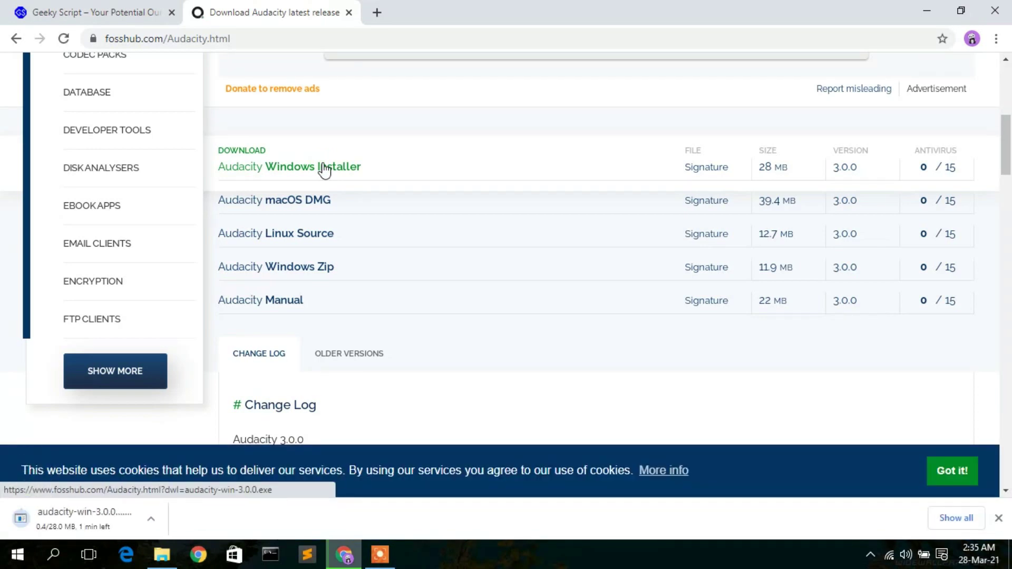
Pause and cancel the duplicate 28.0 MB installer download on Chrome's downloads page
{"action": "left_click", "coordinate": [956, 521]}
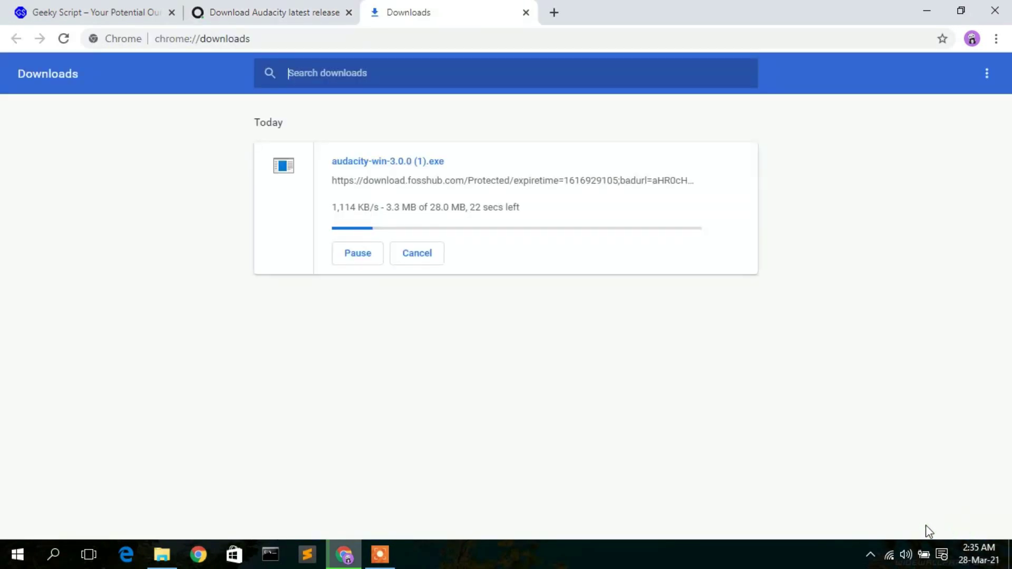
{"action": "left_click", "coordinate": [357, 255]}
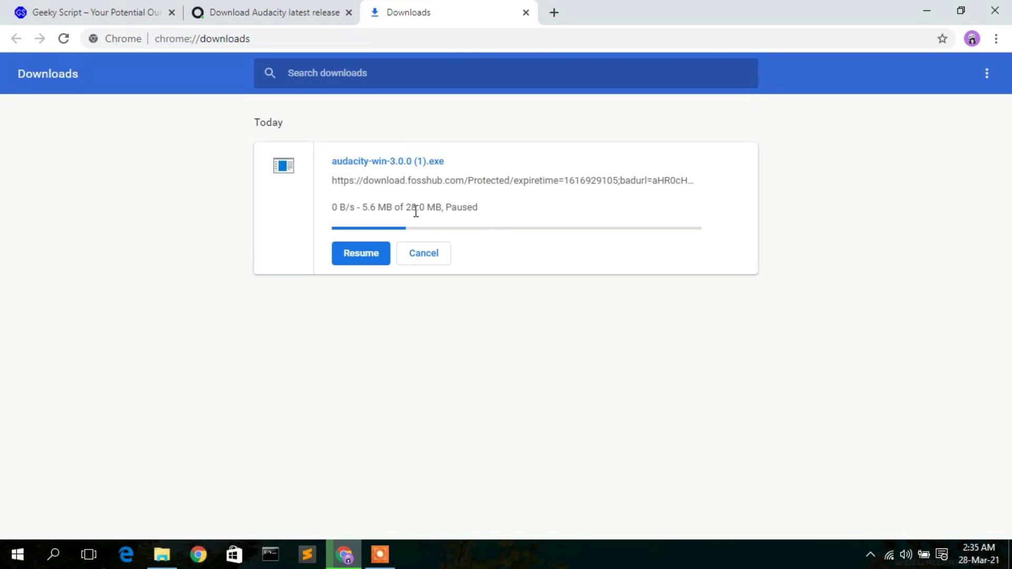
{"action": "left_click_drag", "start_coordinate": [405, 209], "coordinate": [436, 211]}
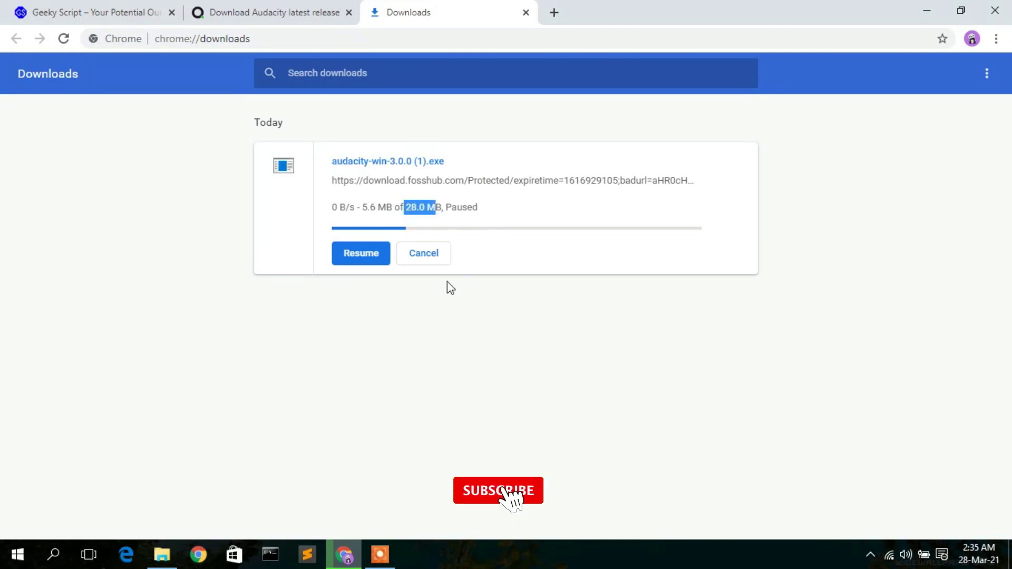
{"action": "left_click", "coordinate": [424, 256]}
Remove the canceled download from the list, minimize Chrome, and open the Downloads folder
{"action": "left_click", "coordinate": [739, 162]}
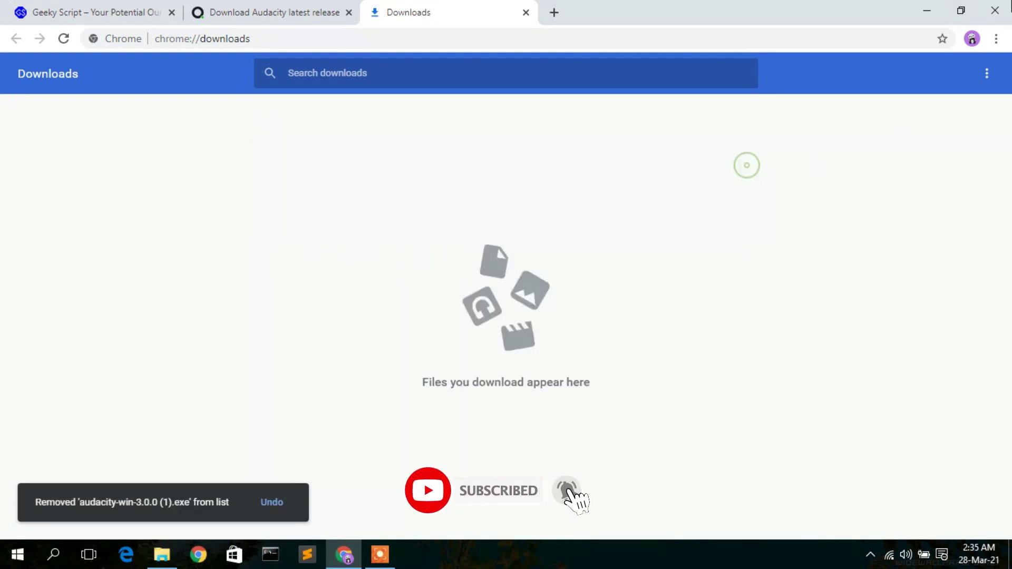
{"action": "left_click", "coordinate": [927, 11]}
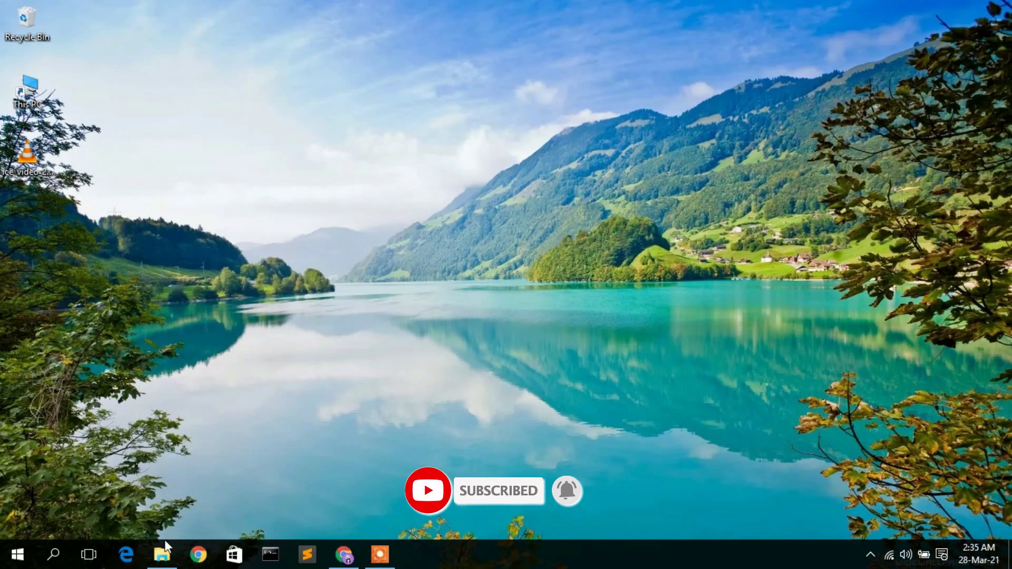
{"action": "left_click", "coordinate": [161, 554]}
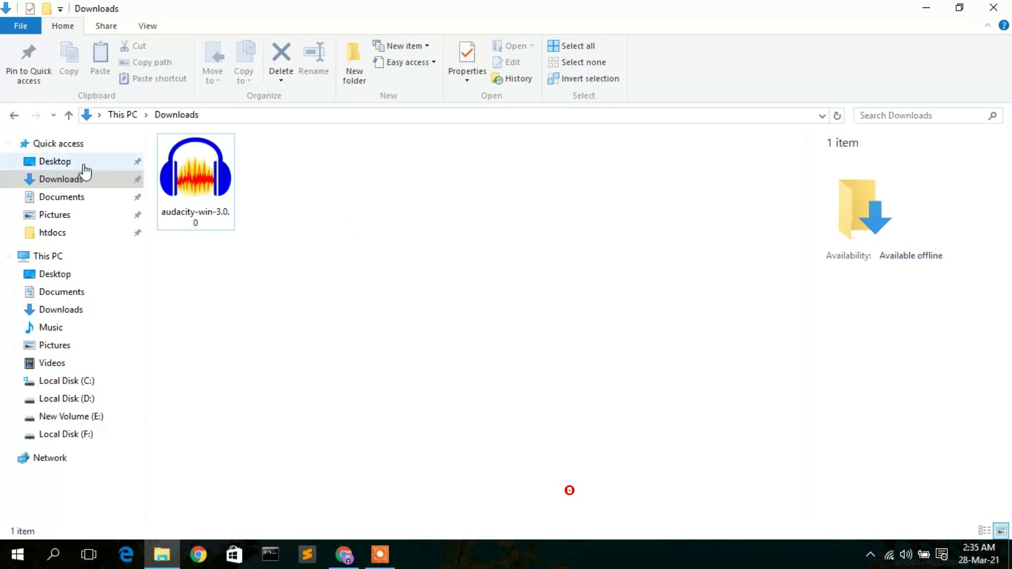
Select and run the audacity-win-3.0.0 installer, then minimize the Downloads window
{"action": "left_click_drag", "start_coordinate": [219, 177], "coordinate": [214, 239]}
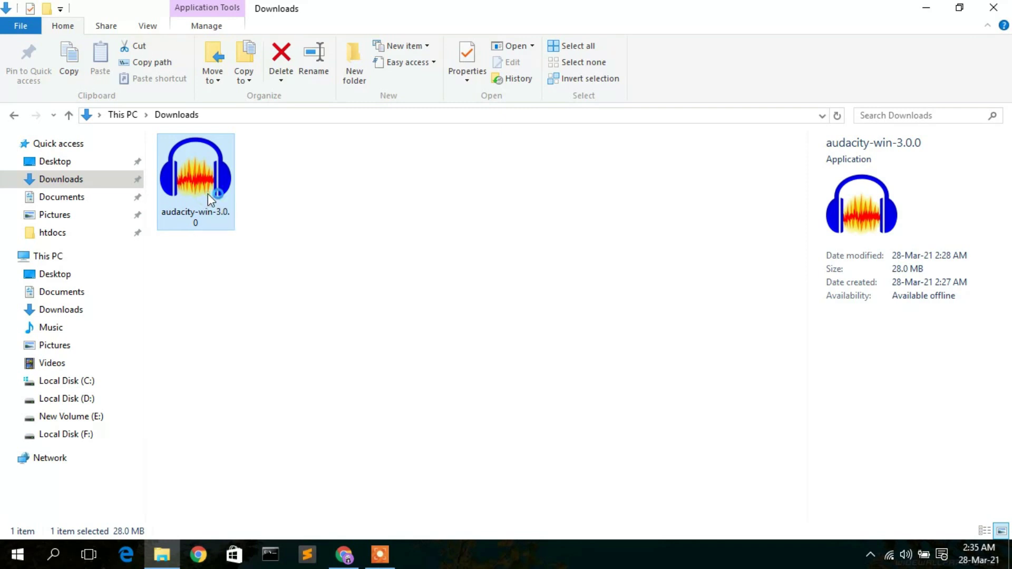
{"action": "left_click", "coordinate": [921, 6]}
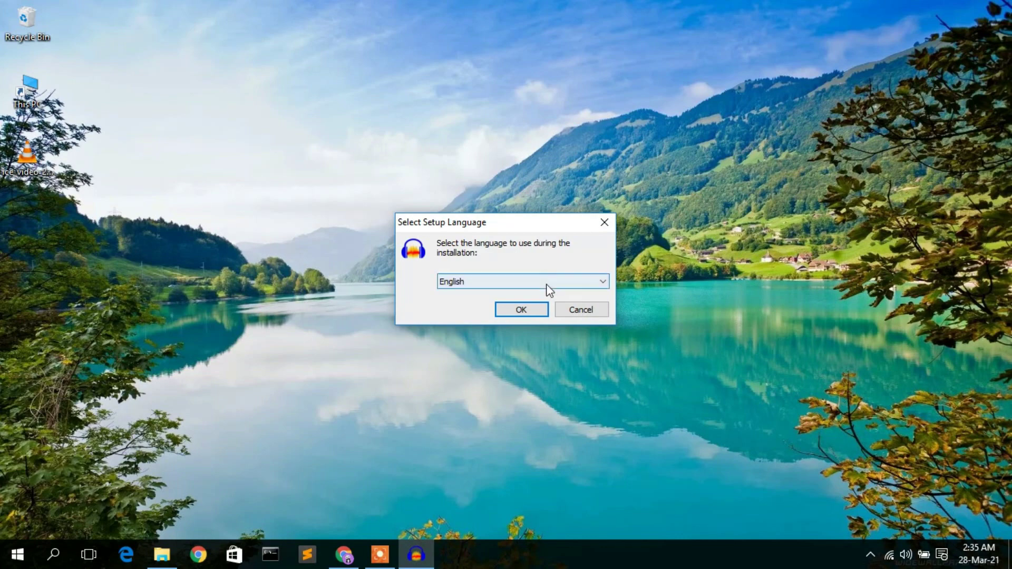
Keep English as the Audacity setup language and confirm it
{"action": "left_click", "coordinate": [501, 282]}
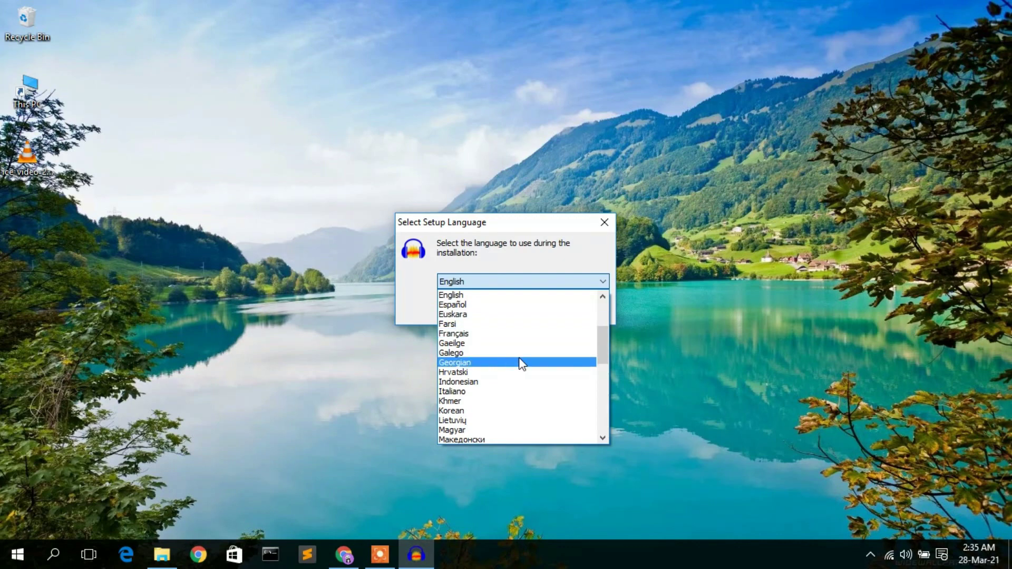
{"action": "scroll", "coordinate": [521, 364], "scroll_direction": "down", "scroll_amount": 10}
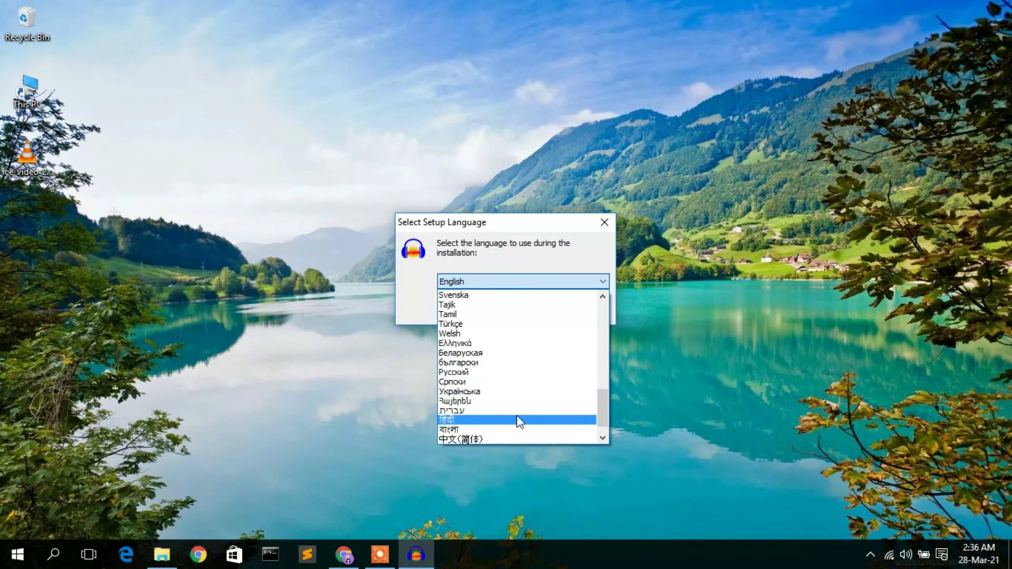
{"action": "scroll", "coordinate": [554, 405], "scroll_direction": "up", "scroll_amount": 12}
{"action": "left_click_drag", "start_coordinate": [609, 316], "coordinate": [569, 248]}
{"action": "left_click", "coordinate": [569, 249]}
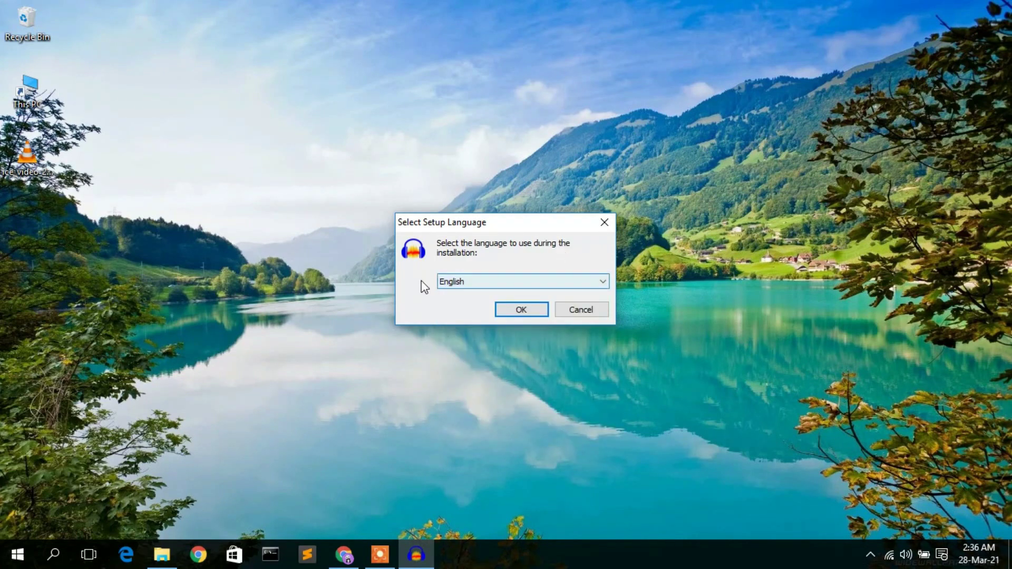
{"action": "left_click", "coordinate": [522, 310]}
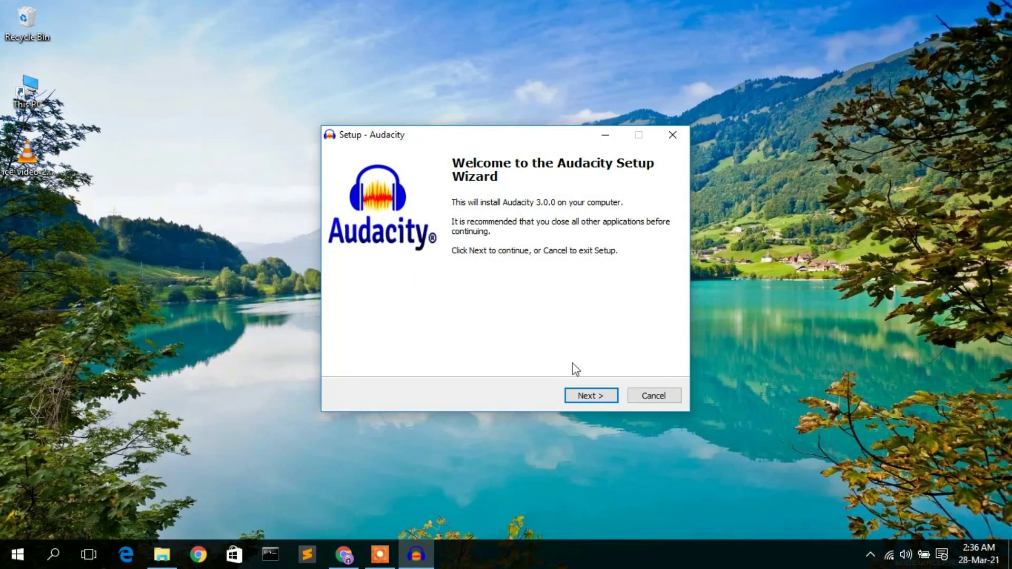
Advance past Welcome and Information, keeping C:\Program Files (x86)\Audacity and the desktop shortcut
{"action": "left_click", "coordinate": [598, 399]}
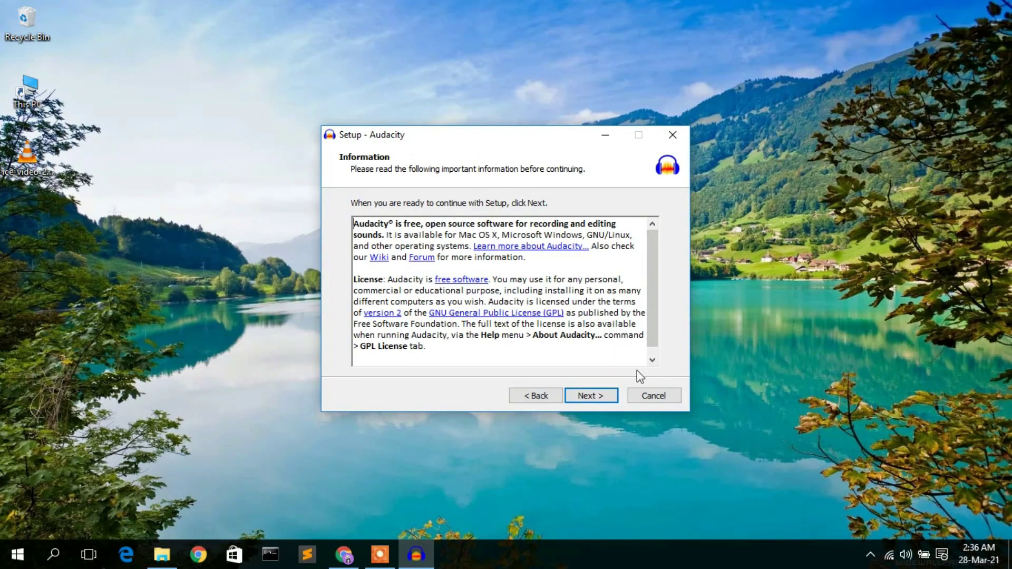
{"action": "left_click", "coordinate": [591, 396]}
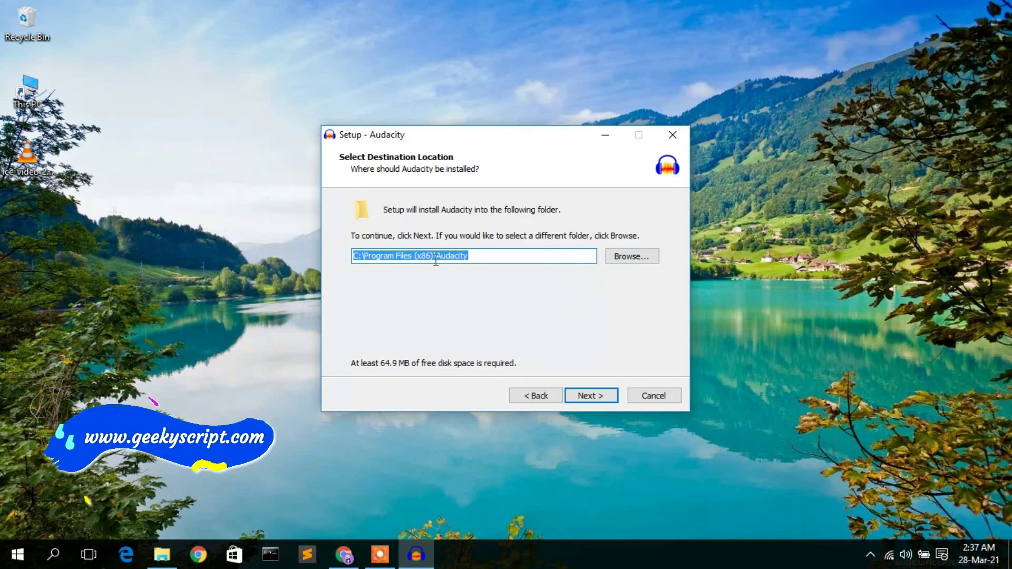
{"action": "left_click", "coordinate": [601, 398]}
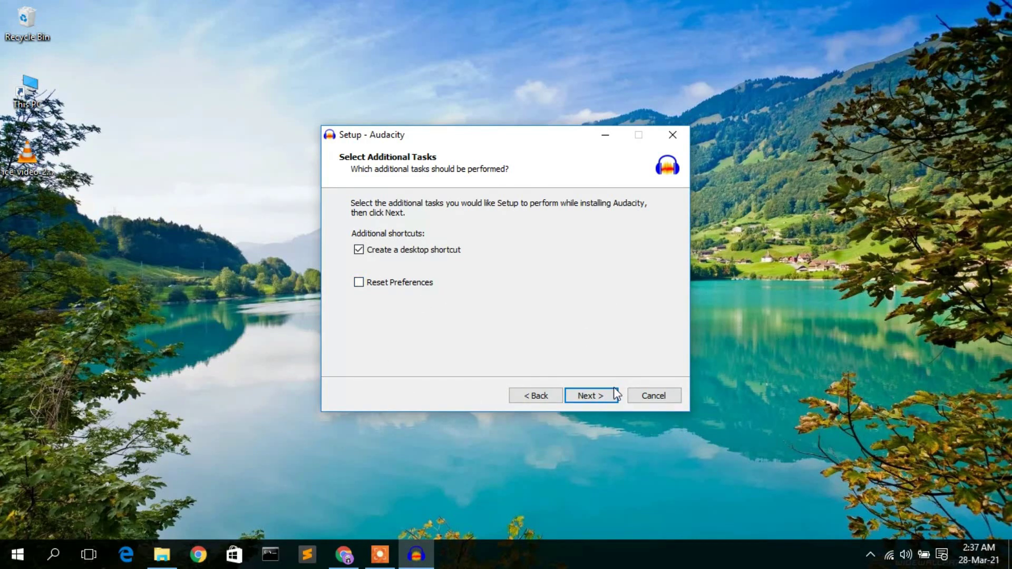
{"action": "left_click", "coordinate": [589, 397]}
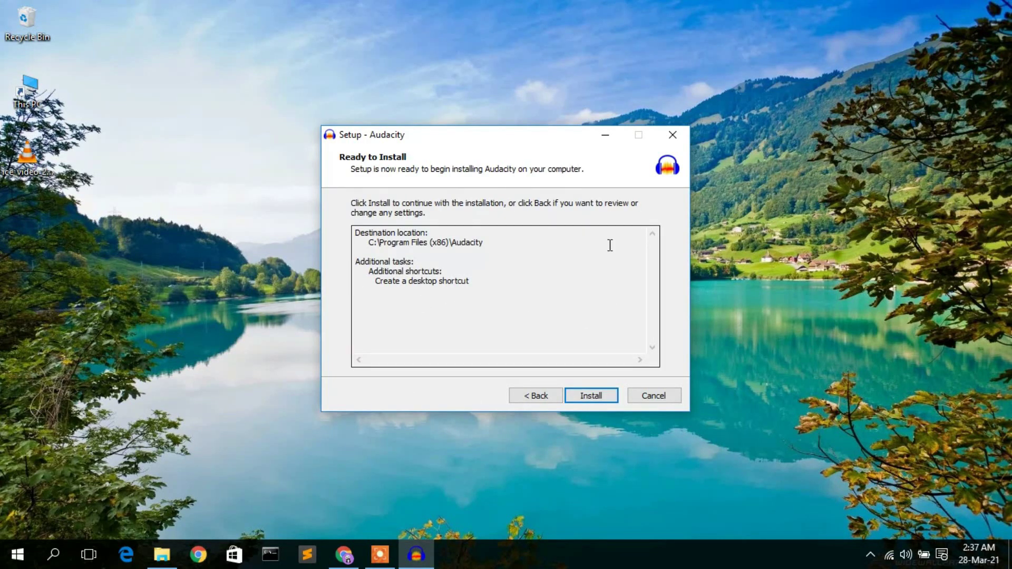
Install Audacity 3.0.0, pass the post-install information, and finish with Launch Audacity ticked
{"action": "left_click", "coordinate": [592, 397]}
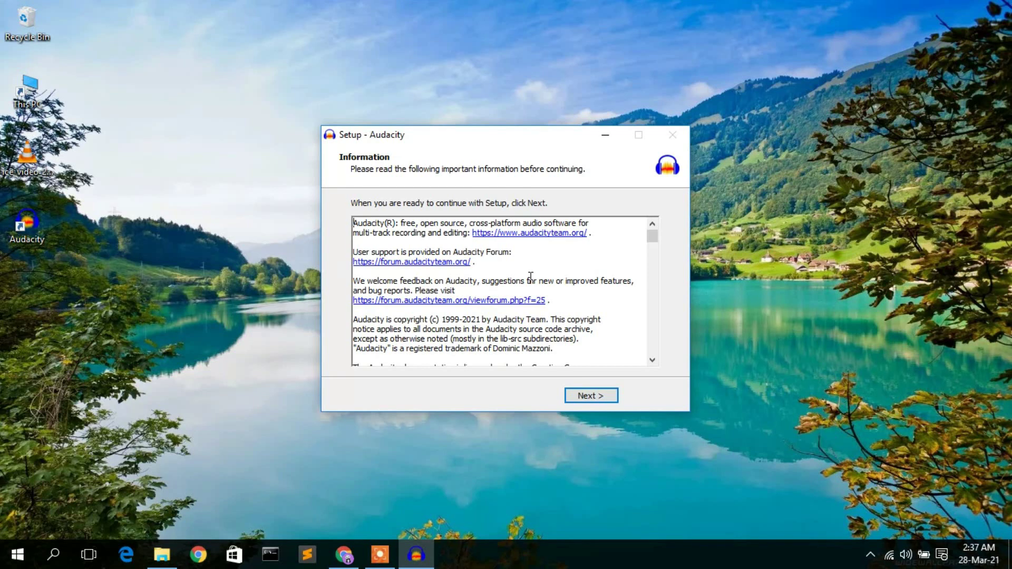
{"action": "scroll", "coordinate": [609, 265], "scroll_direction": "down", "scroll_amount": 1}
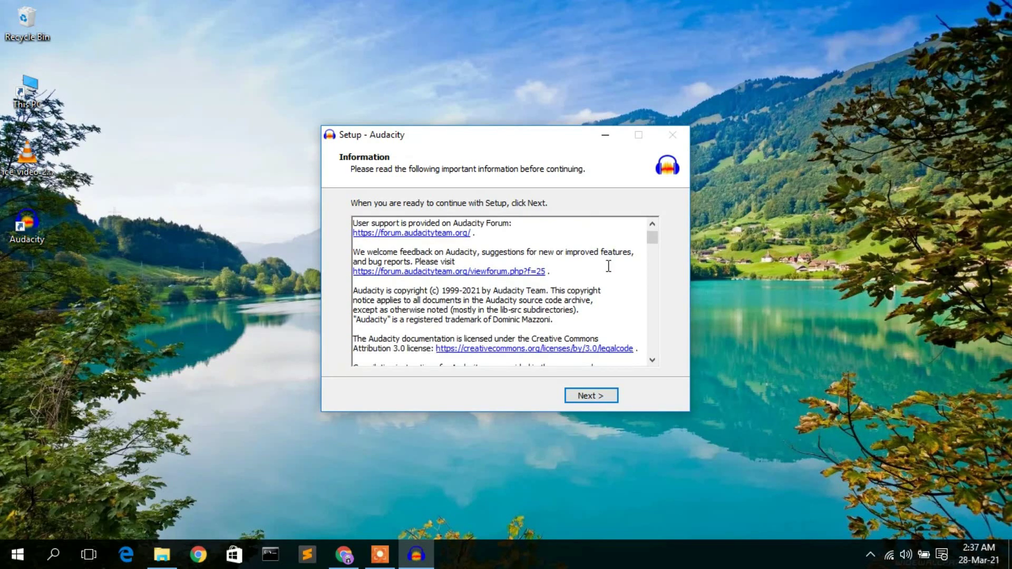
{"action": "left_click", "coordinate": [593, 396]}
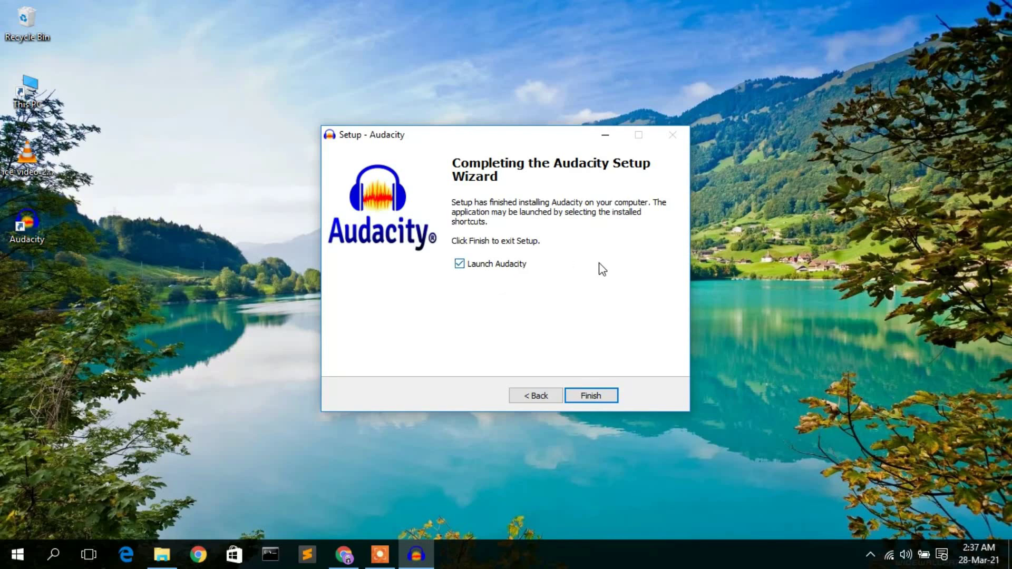
{"action": "left_click", "coordinate": [600, 397]}
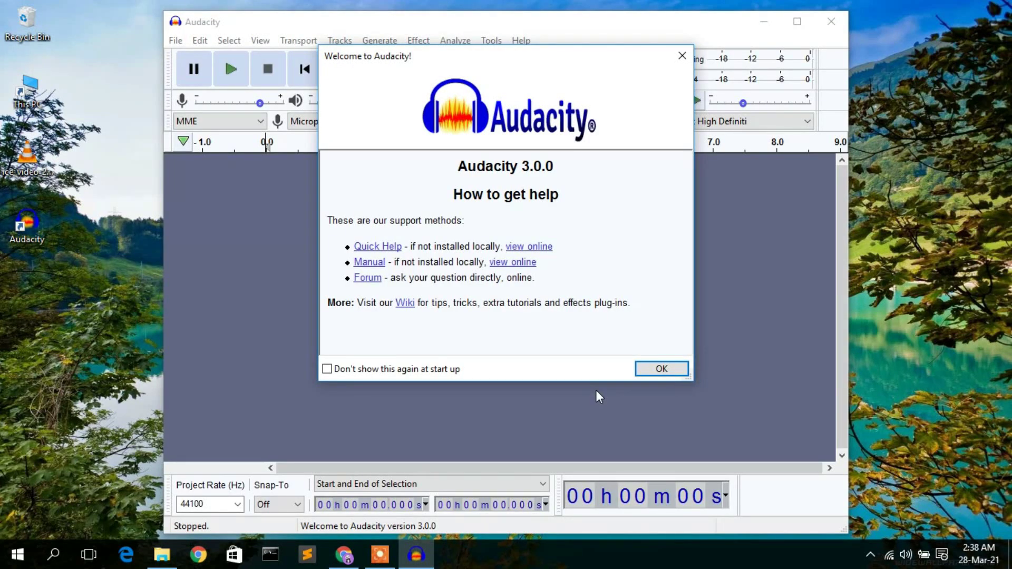
Close the welcome dialog, maximize Audacity, show File > Import, then switch to the Geeky Script site
{"action": "left_click", "coordinate": [665, 369]}
{"action": "left_click", "coordinate": [798, 21]}
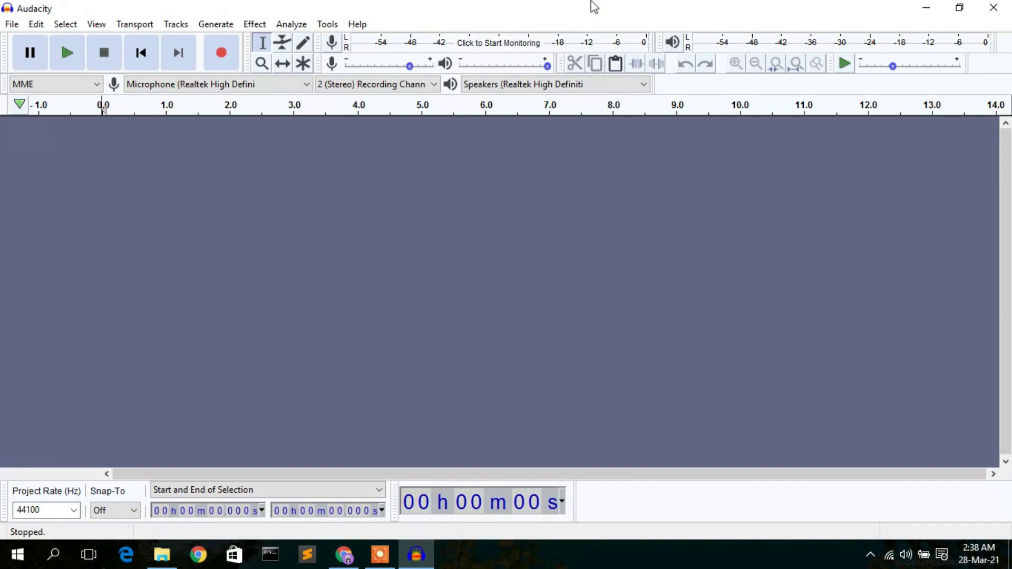
{"action": "left_click", "coordinate": [10, 24]}
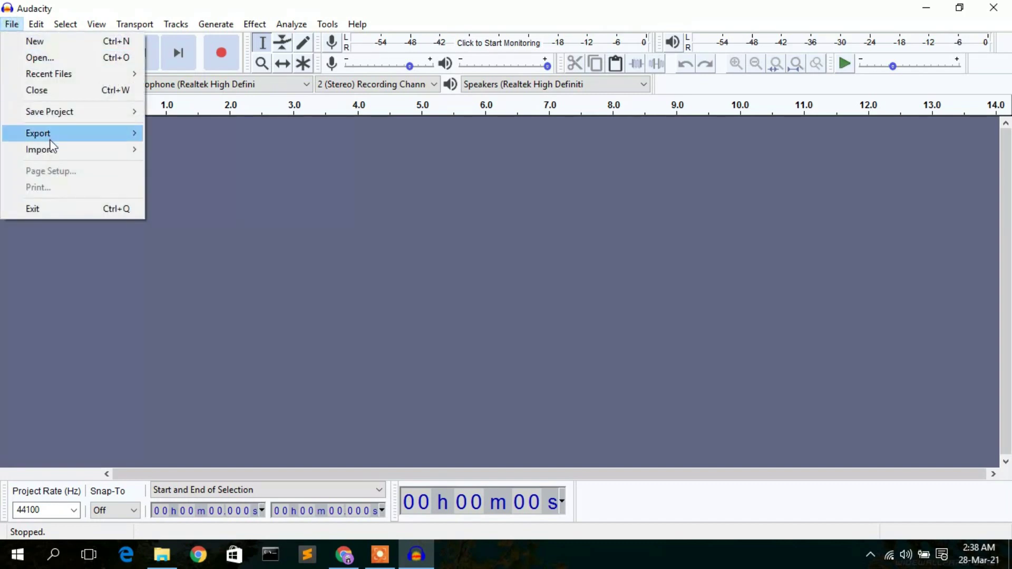
{"action": "mouse_move", "coordinate": [50, 139]}
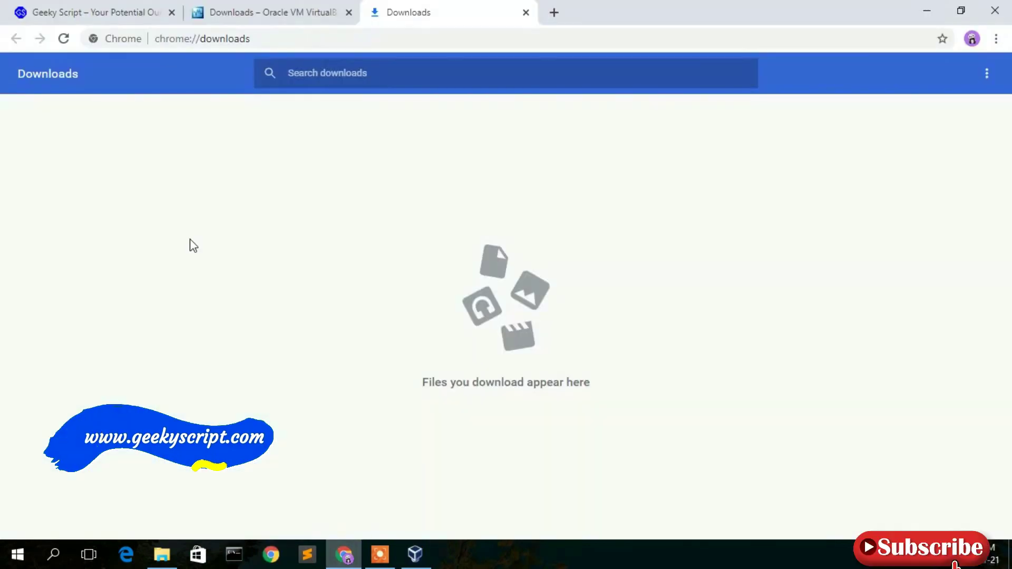
{"action": "left_click", "coordinate": [62, 6]}
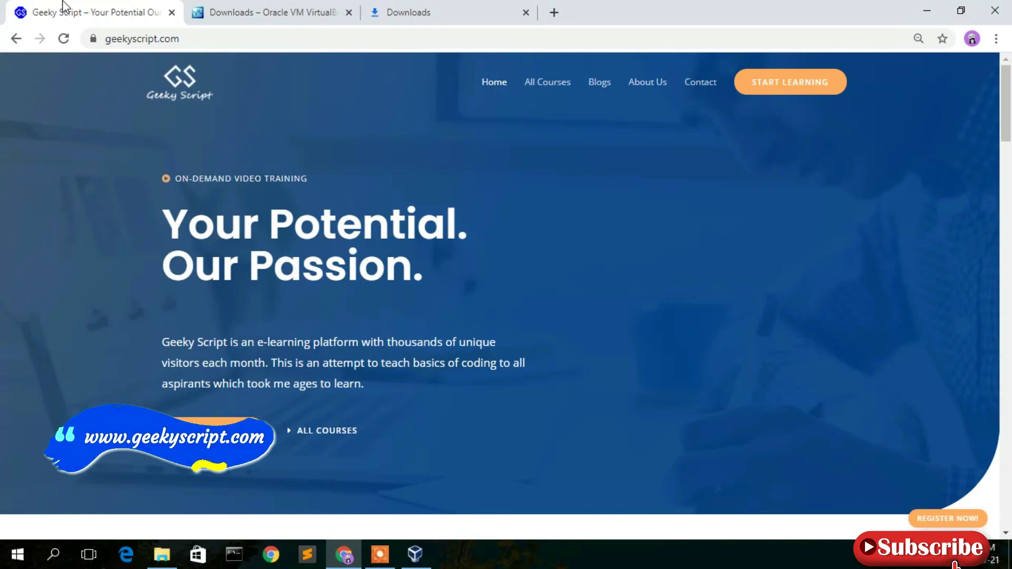
Scroll down the geekyscript.com homepage to its Popular Blogs installation guides
{"action": "left_click_drag", "start_coordinate": [1005, 89], "coordinate": [1010, 298]}
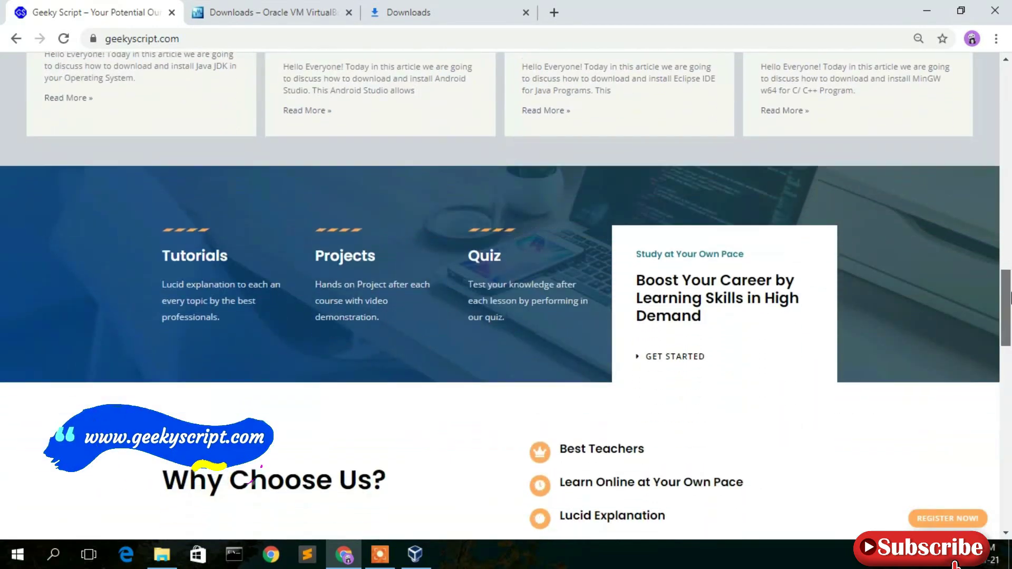